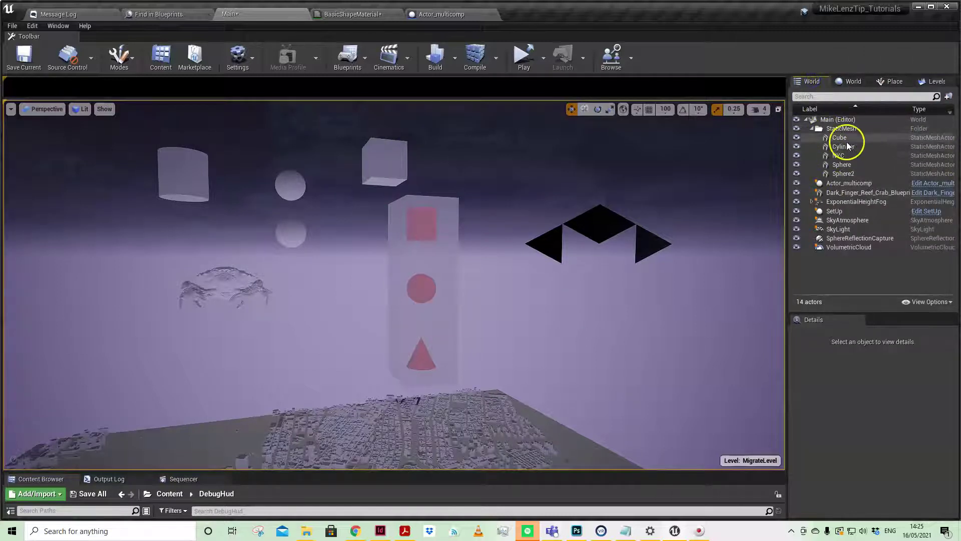
Inspect the static meshes in the StaticMesh folder one by one, and examine the materials assigned to NYC.
click(844, 138)
click(845, 147)
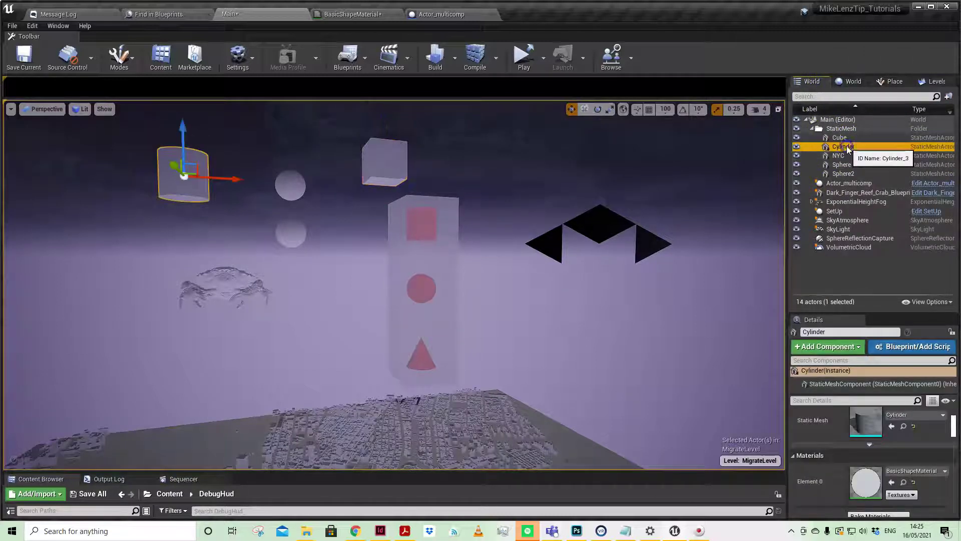
click(853, 174)
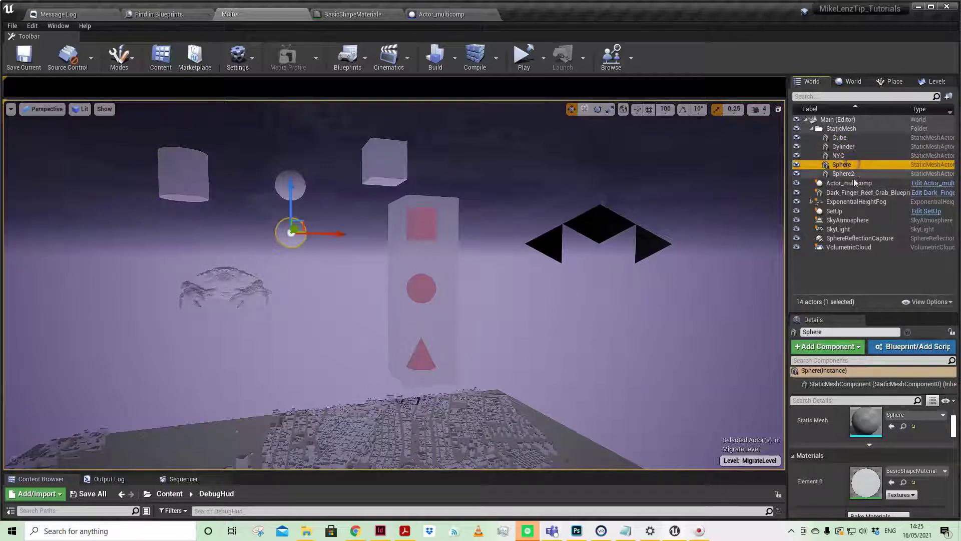
click(850, 148)
click(841, 138)
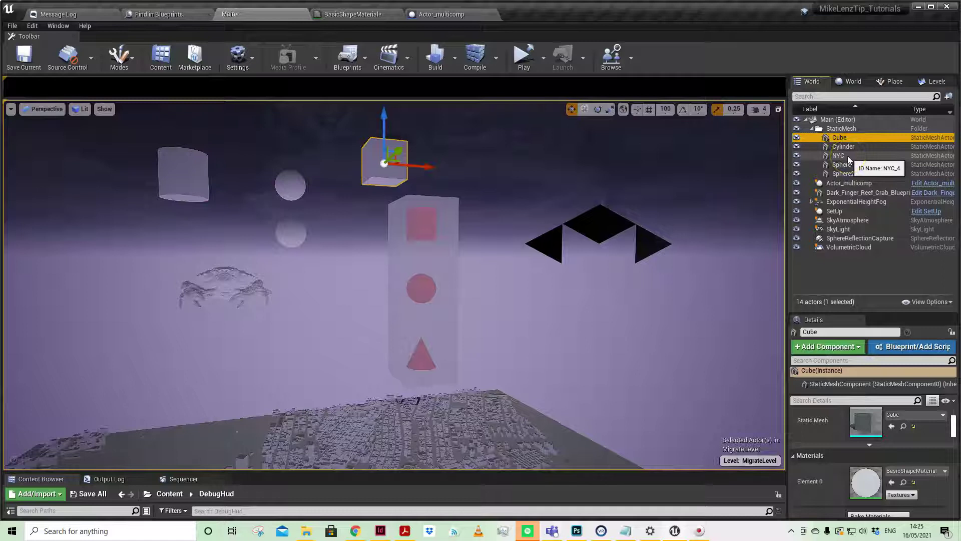
click(846, 156)
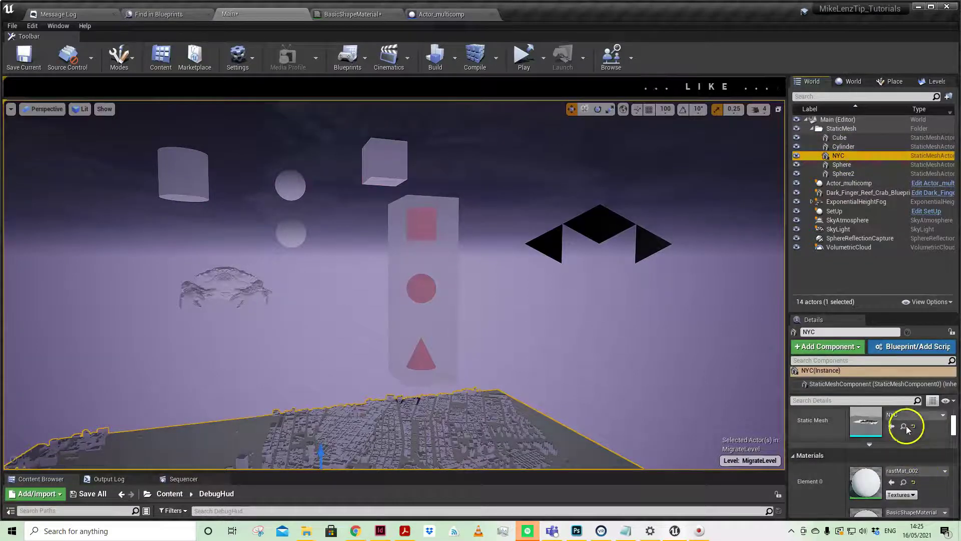
drag(918, 314, 918, 216)
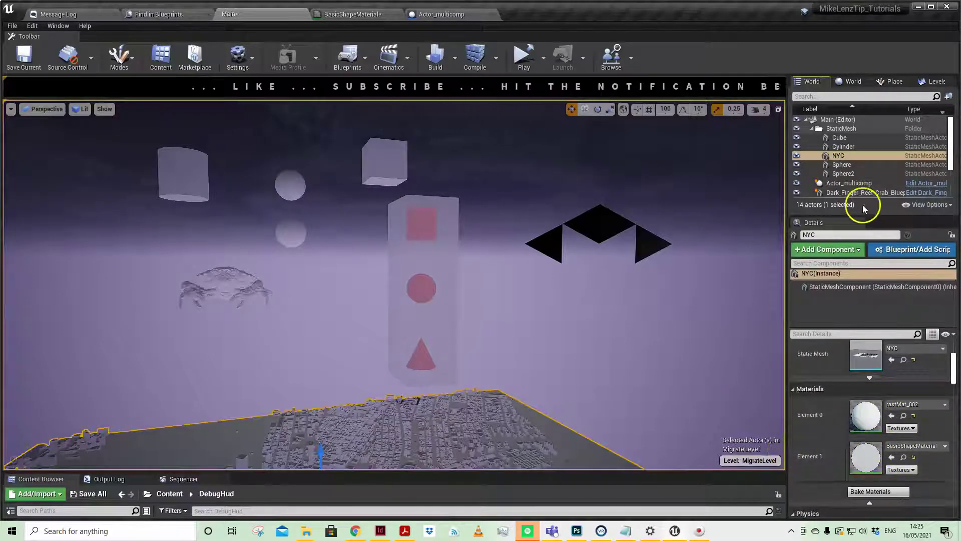
Select Actor_multicomp, open its blueprint to examine its mesh components, and close the blueprint.
click(430, 218)
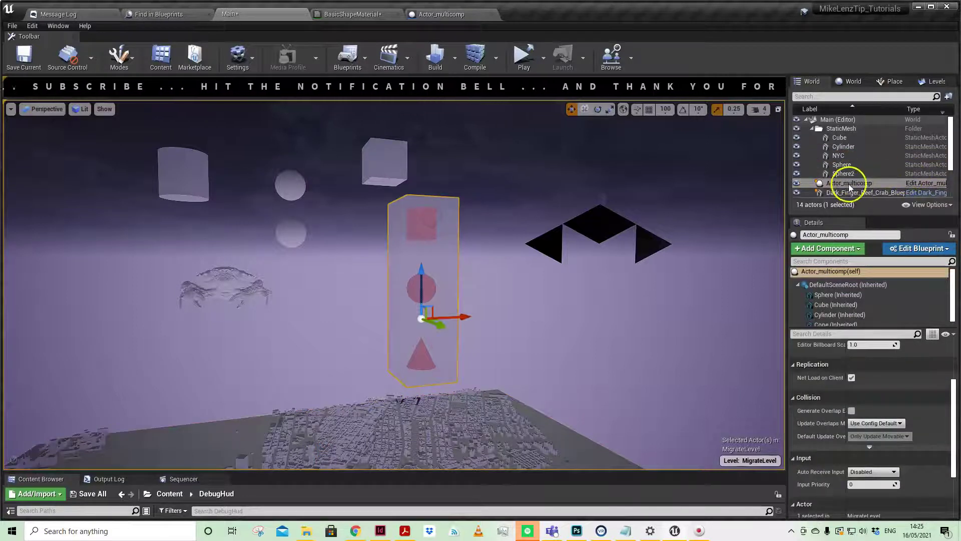
click(924, 184)
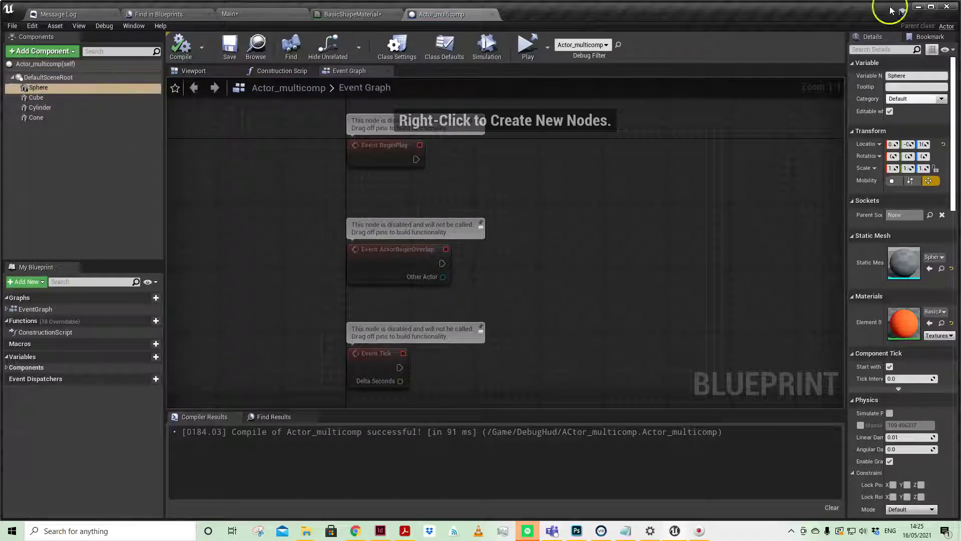
click(493, 14)
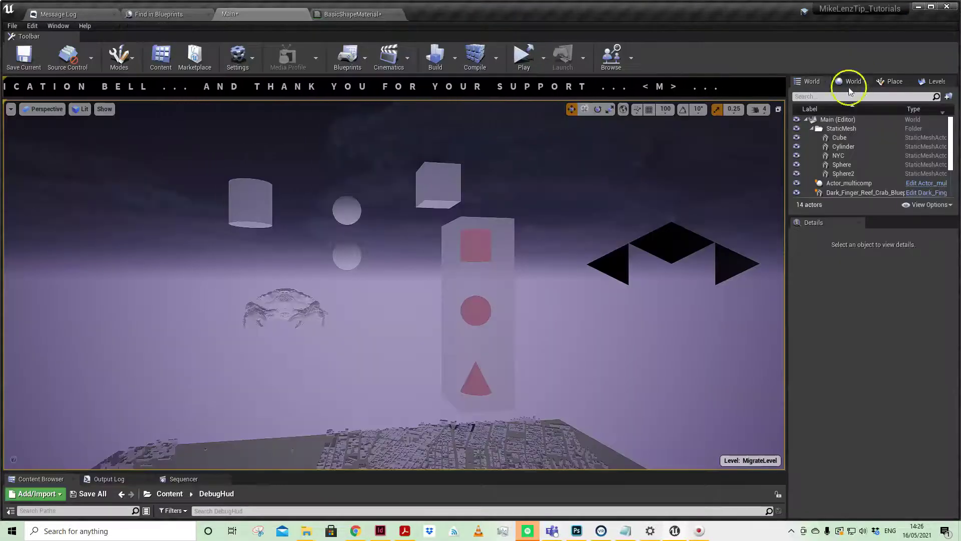
Select the Cube and extend the selection to all actors with the same material.
click(851, 139)
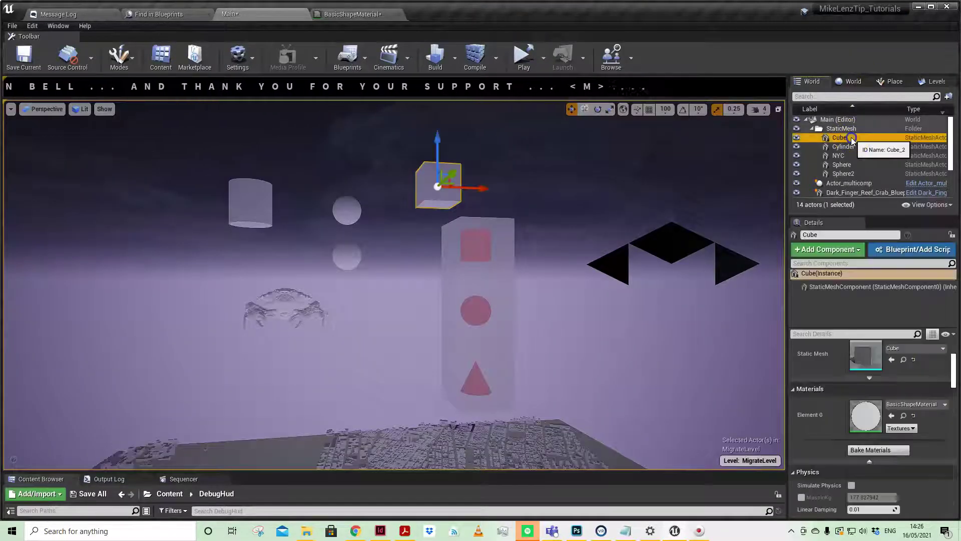
right_click(446, 168)
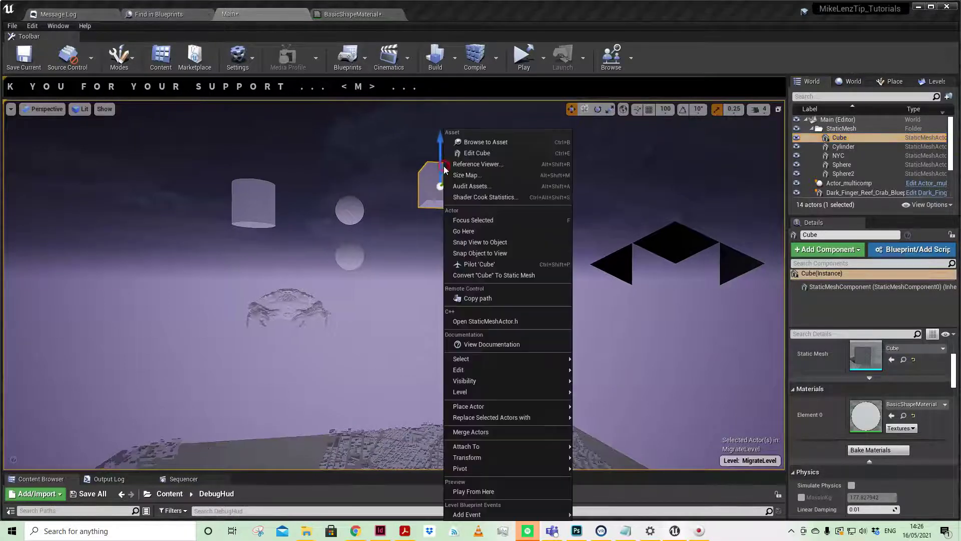
mouse_move(478, 359)
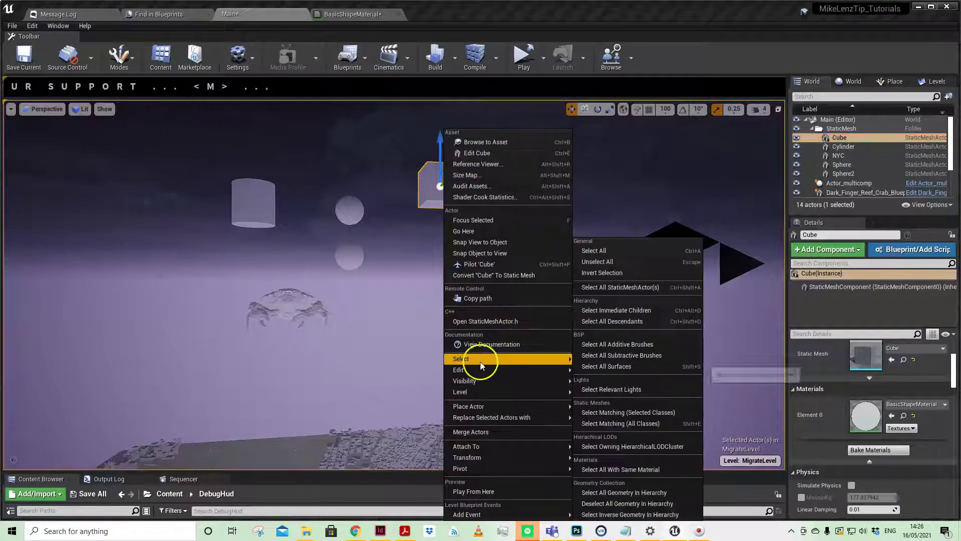
click(611, 469)
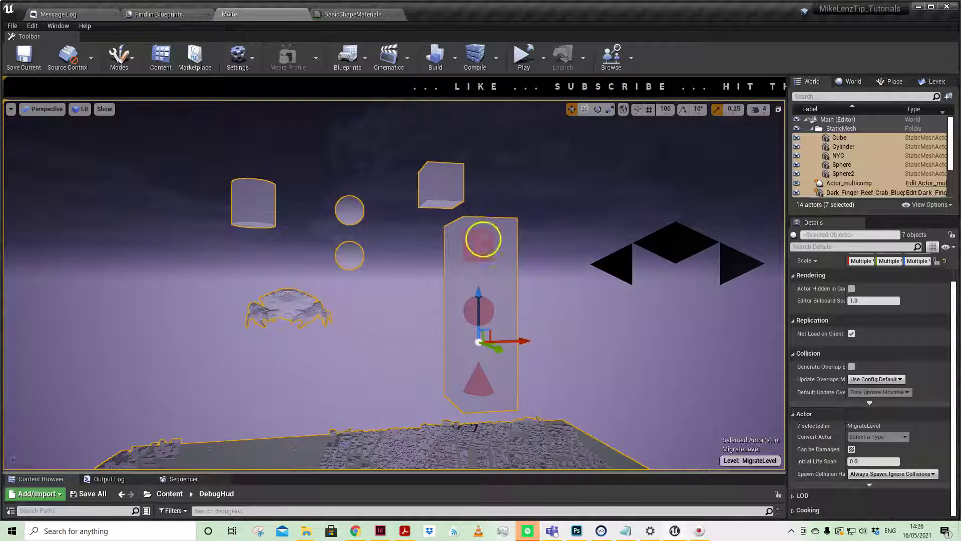
scroll(910, 330, up, 3)
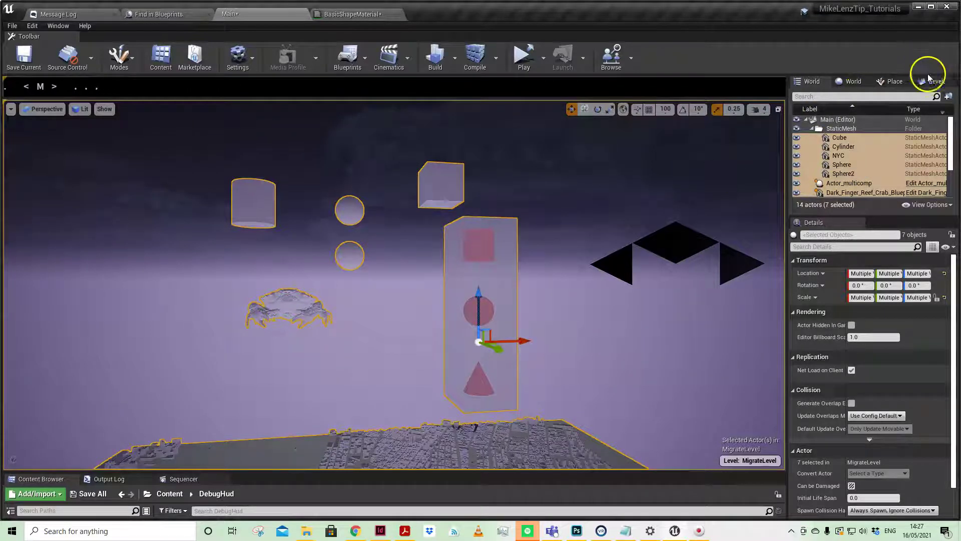
Create a new level from the selected actors and save it as MaterialSwap in the Maps folder.
click(934, 86)
click(809, 96)
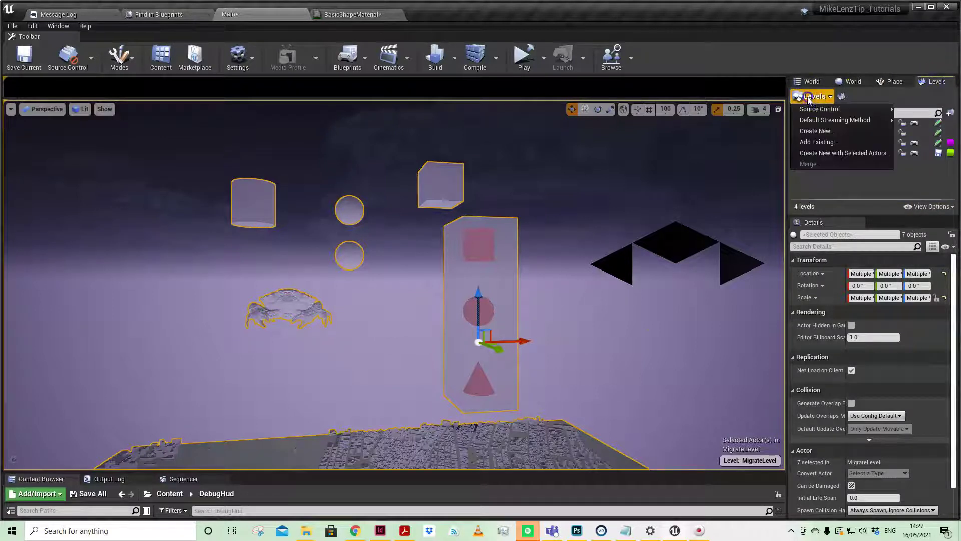
click(826, 155)
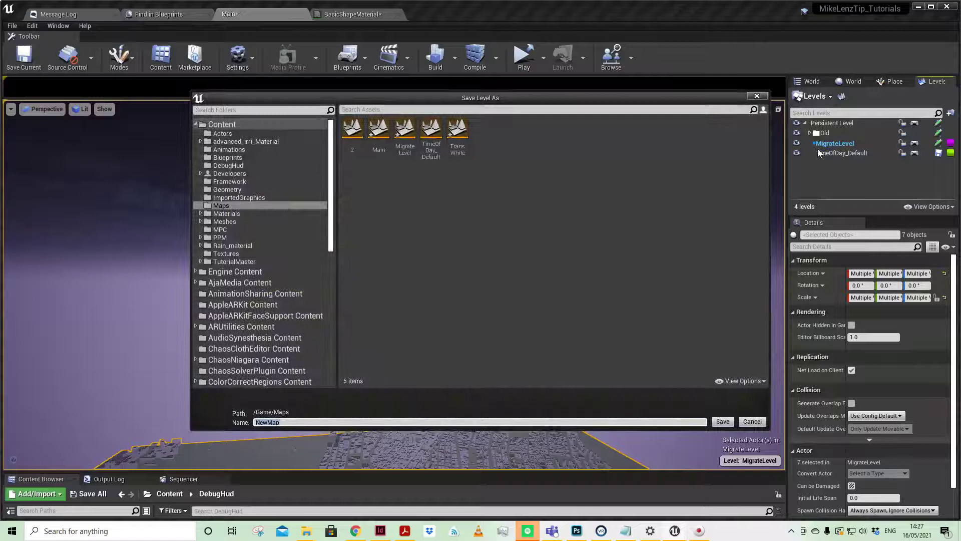
text(MaterialSwap)
click(722, 421)
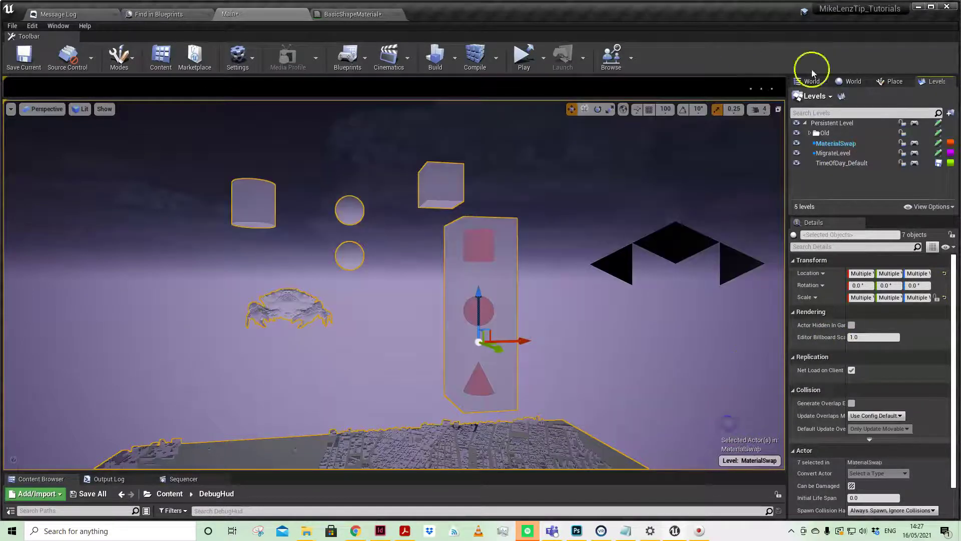
Hide all levels except MaterialSwap and set the viewport to Unlit to examine its actors.
click(797, 163)
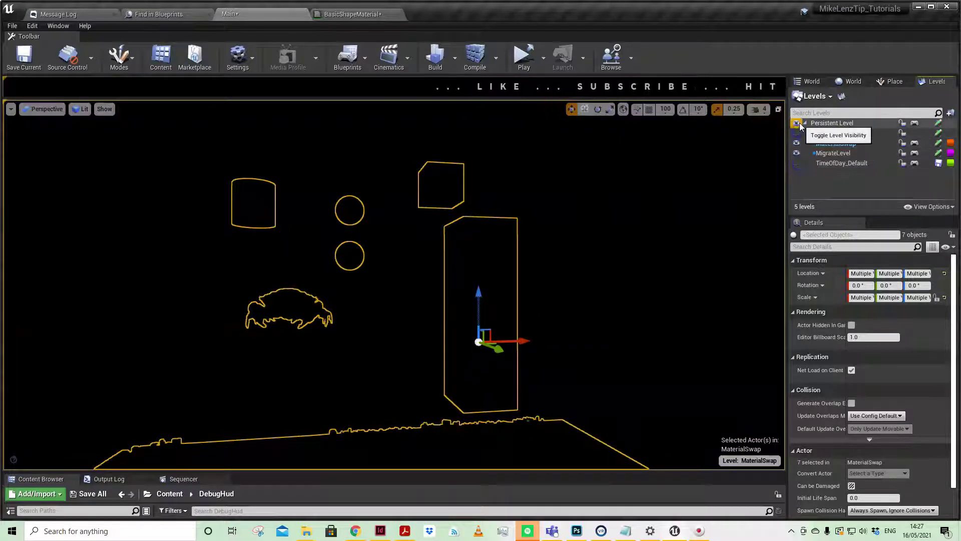
click(798, 154)
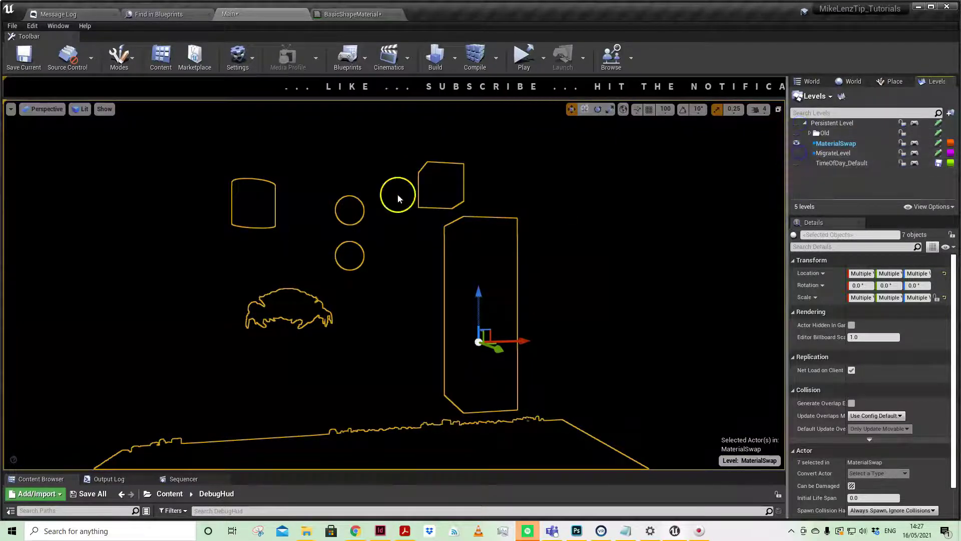
click(80, 108)
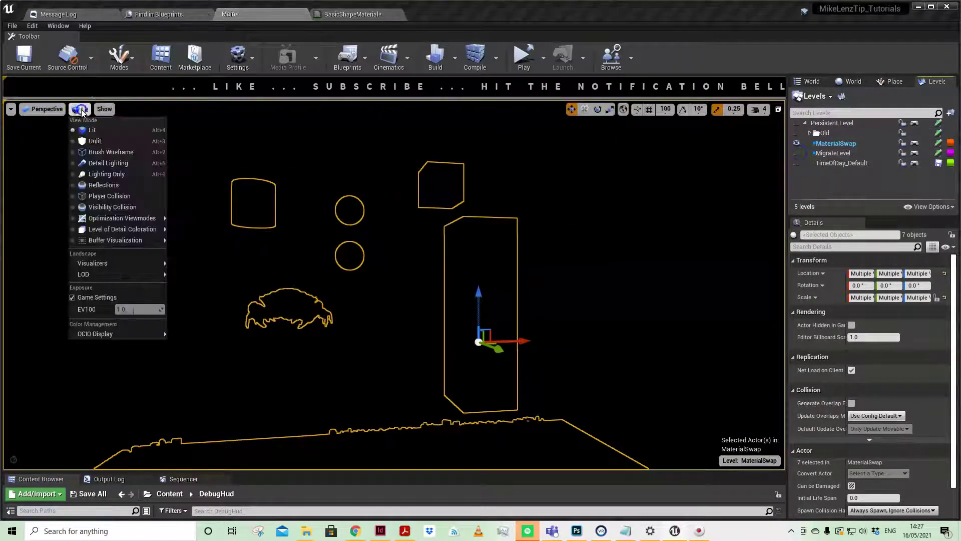
click(91, 136)
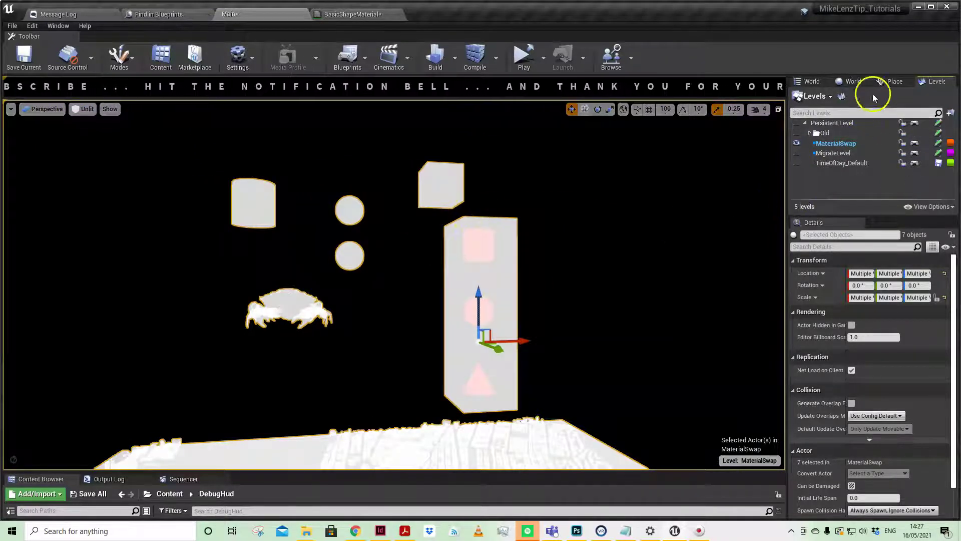
Make all the hidden levels visible again and return the viewport to Lit.
click(797, 163)
click(796, 153)
click(797, 134)
click(796, 124)
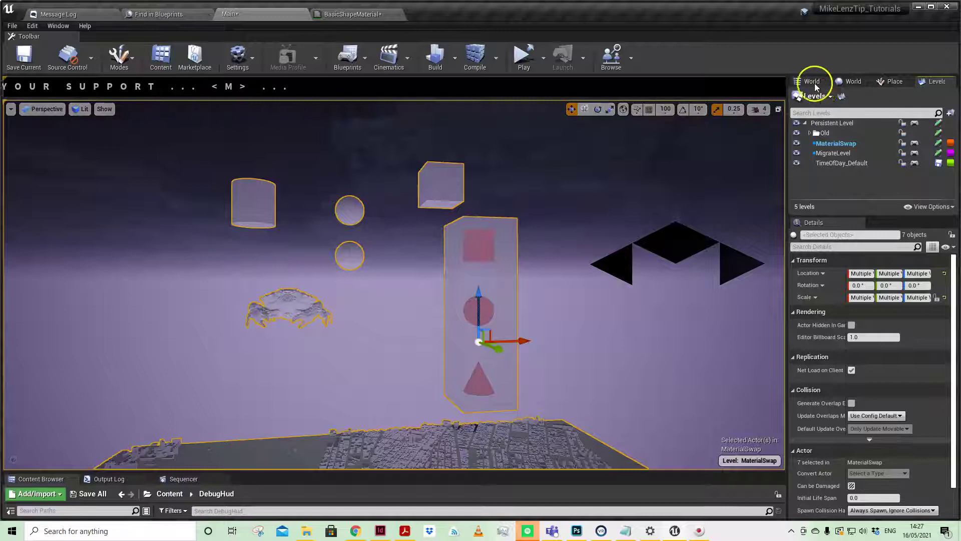
Select all actors that use the same material as the Cube in the World Outliner.
click(810, 82)
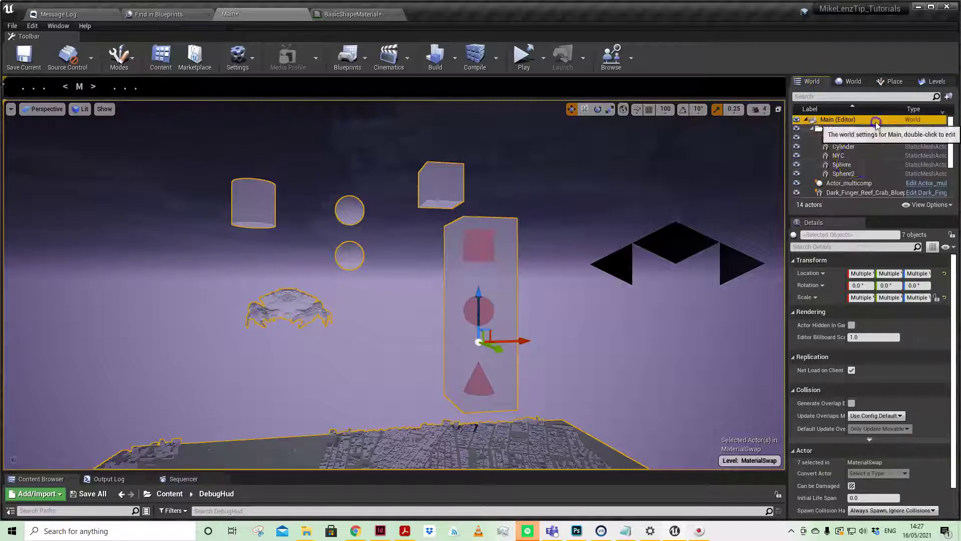
right_click(863, 138)
mouse_move(864, 375)
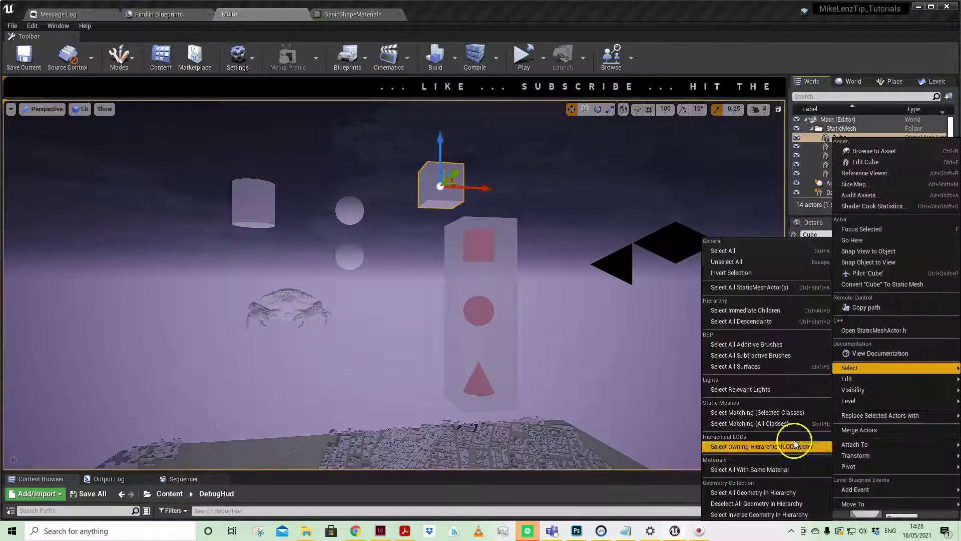
click(752, 469)
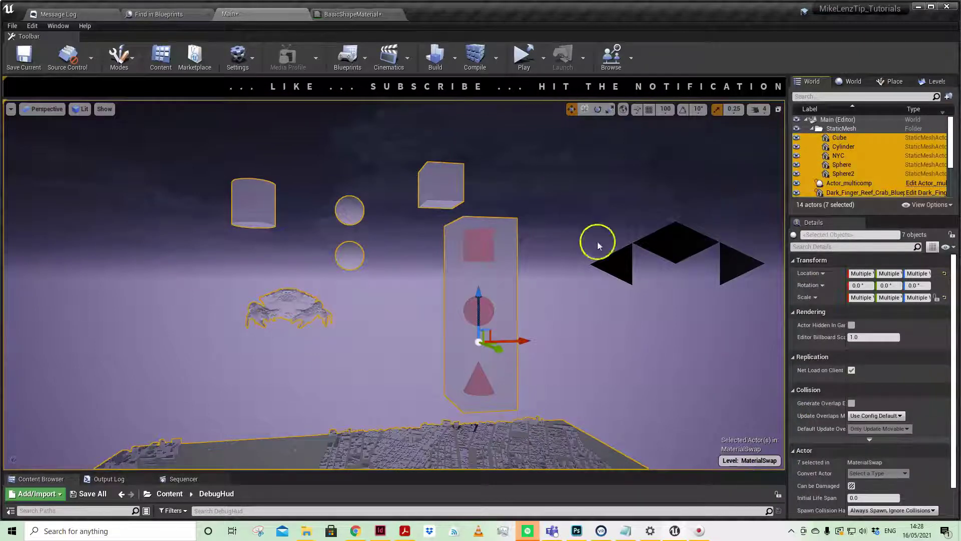
Exclude NYC and Actor_multicomp from the selection and set the remaining meshes' Element 0 material to BasicAsset03.
ctrl+click(841, 155)
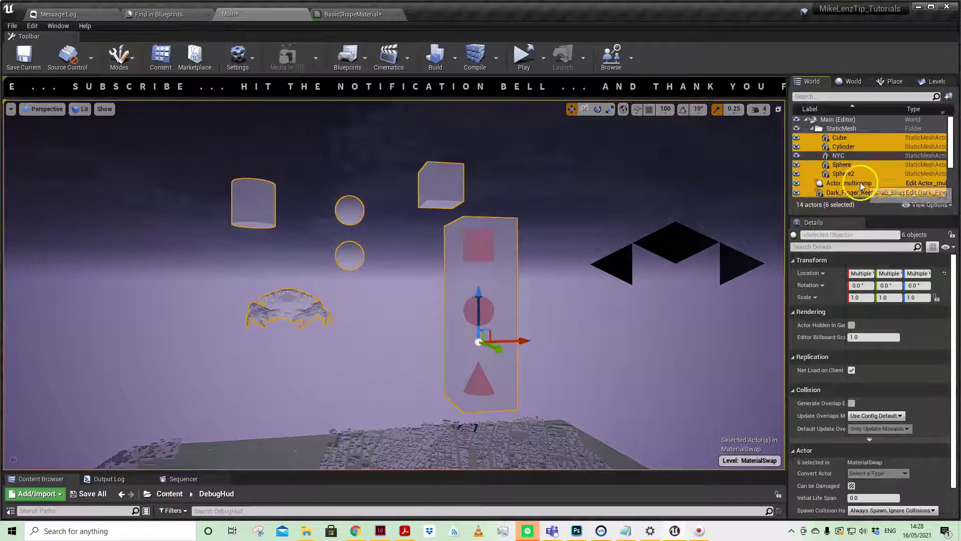
ctrl+click(859, 182)
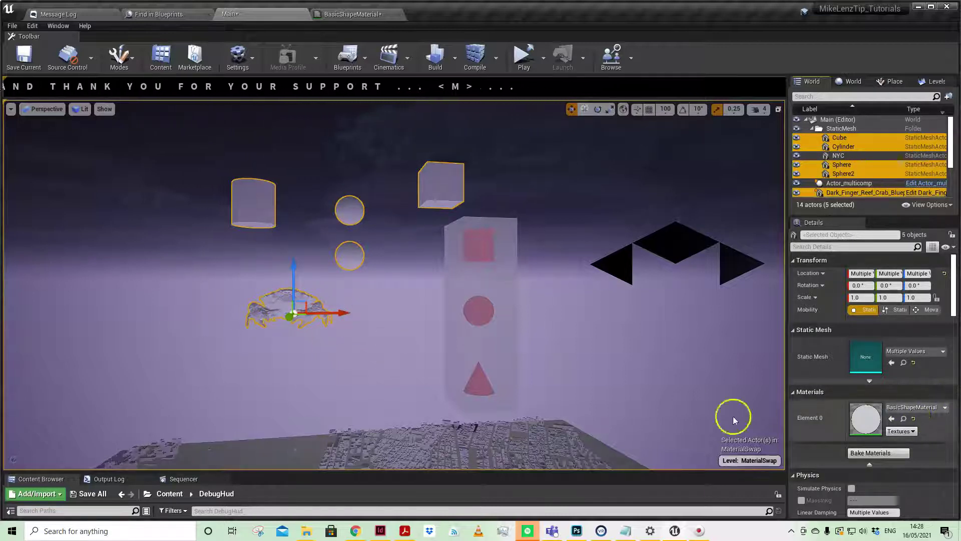
click(922, 407)
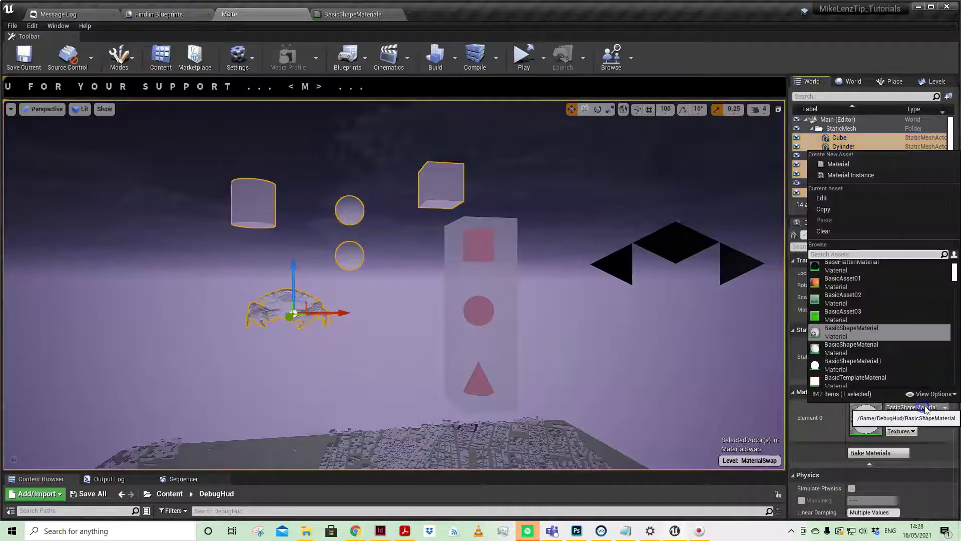
click(832, 313)
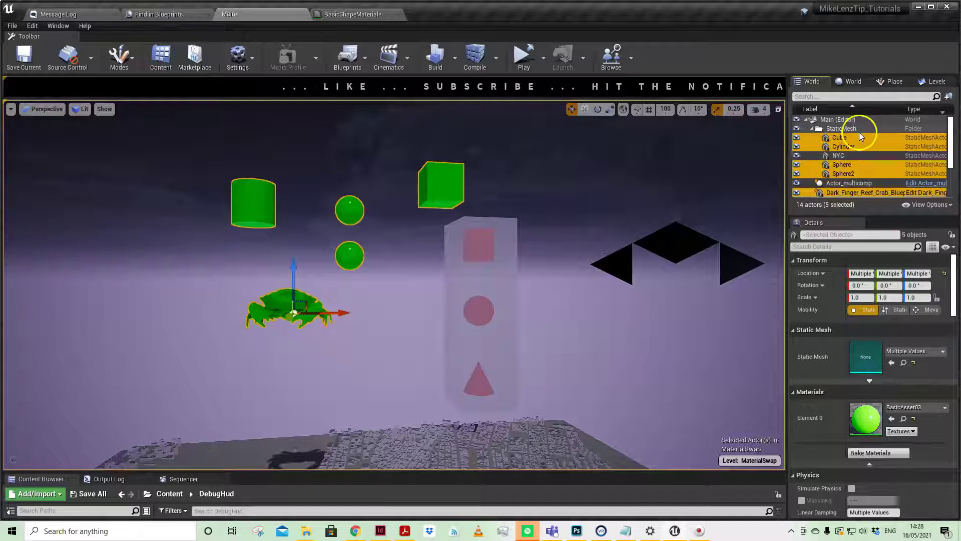
Examine the material slots of the NYC mesh and delete the mesh from the scene.
click(846, 157)
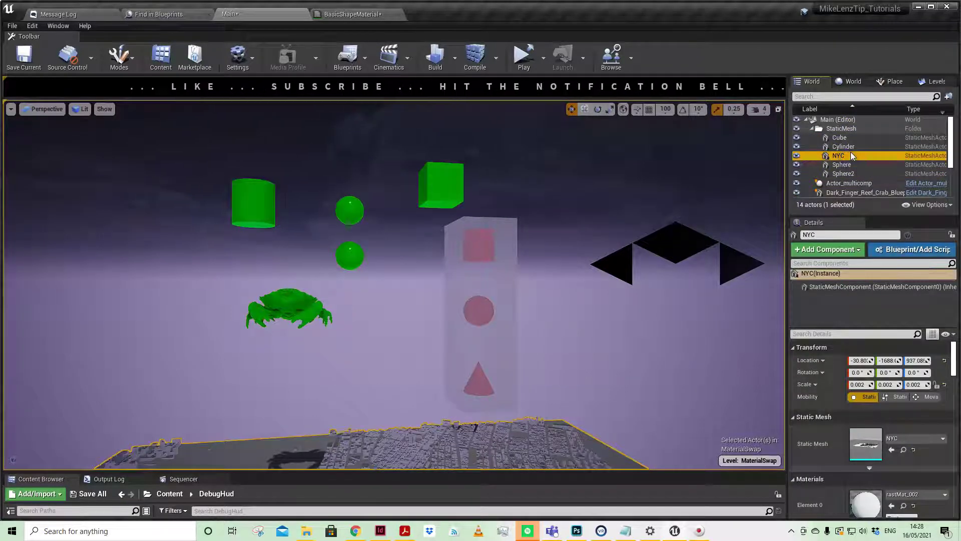
drag(918, 217, 925, 195)
scroll(897, 320, down, 3)
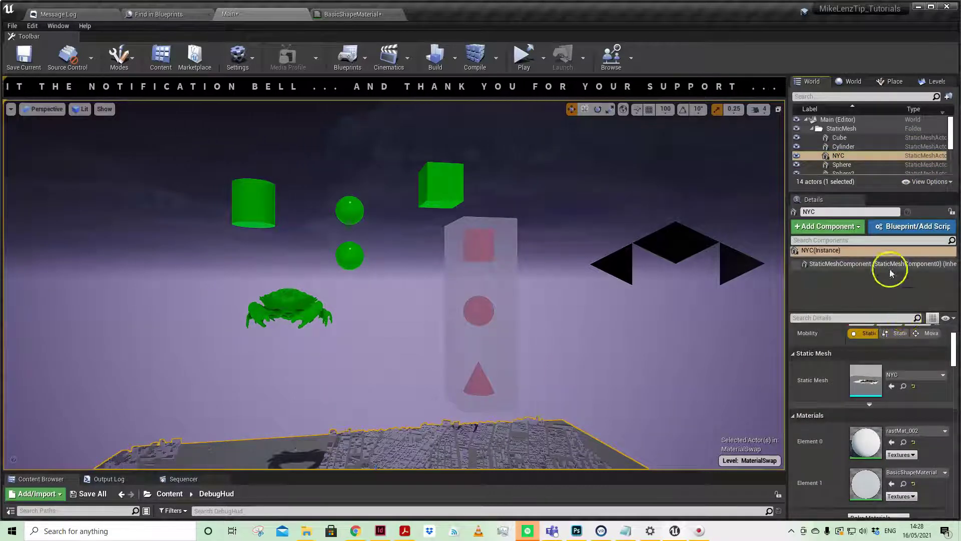
drag(904, 192, 901, 255)
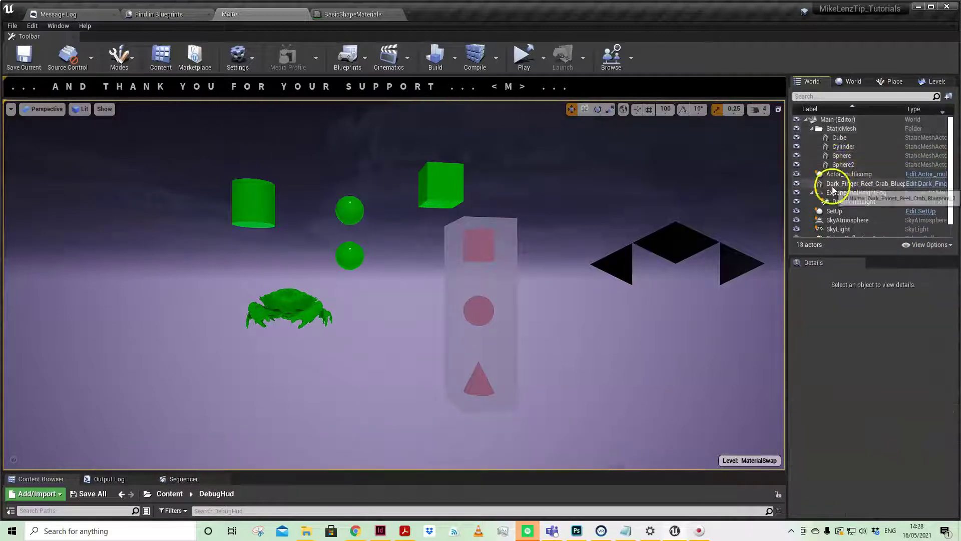
Undo the deletion of NYC and the material replacement on the five meshes.
key(ctrl+z)
key(ctrl+z)
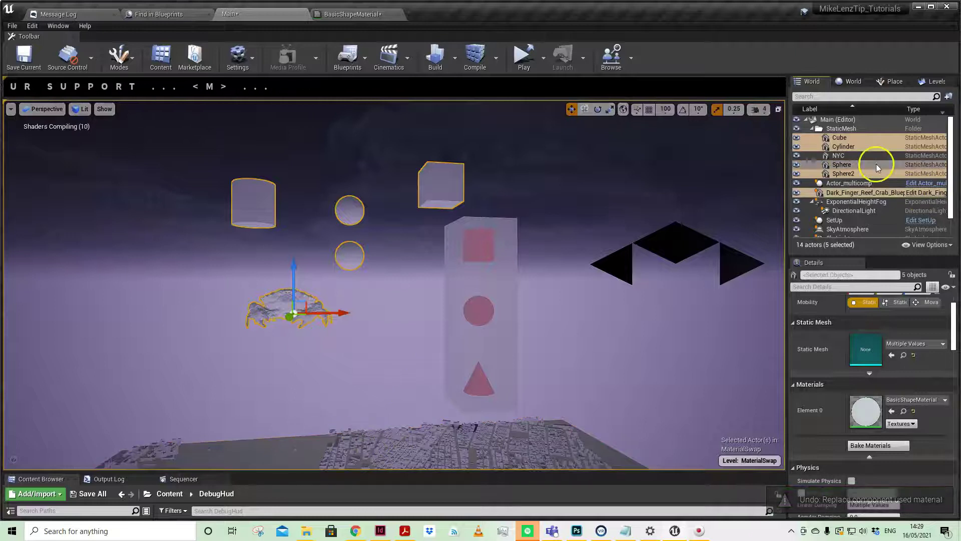
Select all actors that share the Cube's material and exclude Actor_multicomp from the selection.
click(854, 174)
click(846, 138)
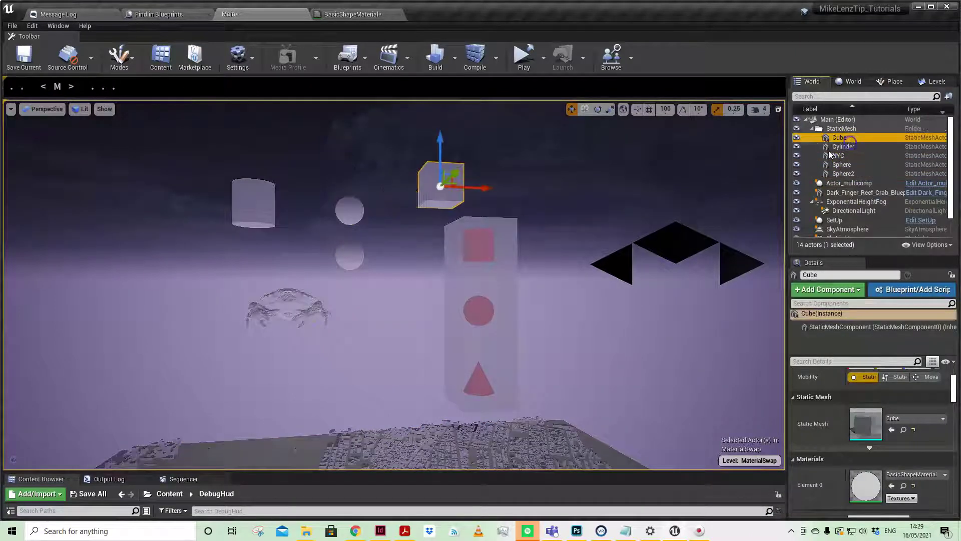
middle_drag(442, 164, 451, 165)
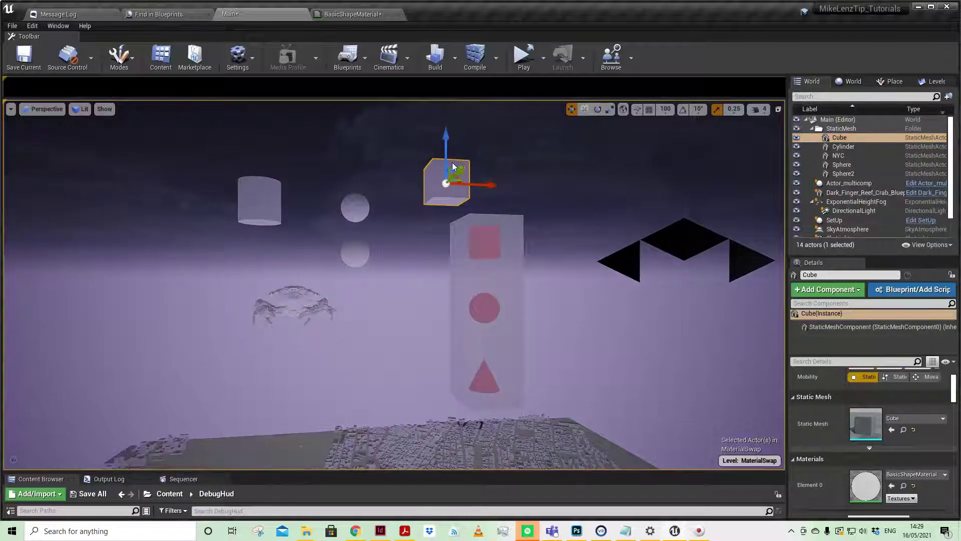
right_click(453, 163)
mouse_move(497, 357)
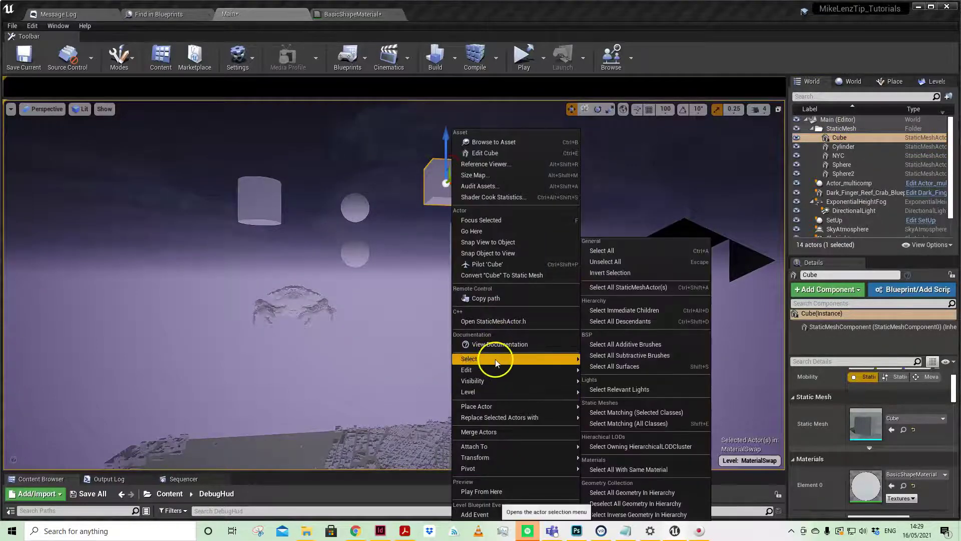
click(655, 471)
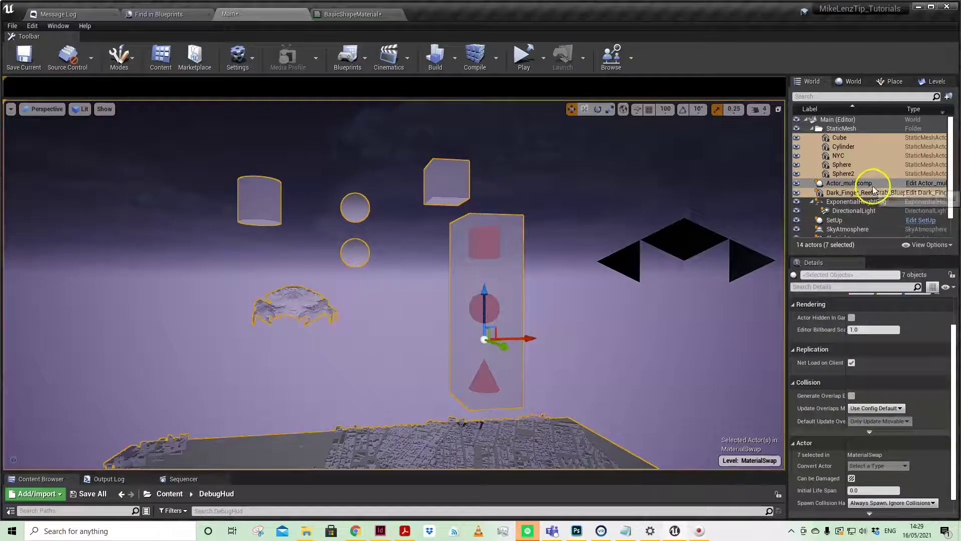
ctrl+click(891, 185)
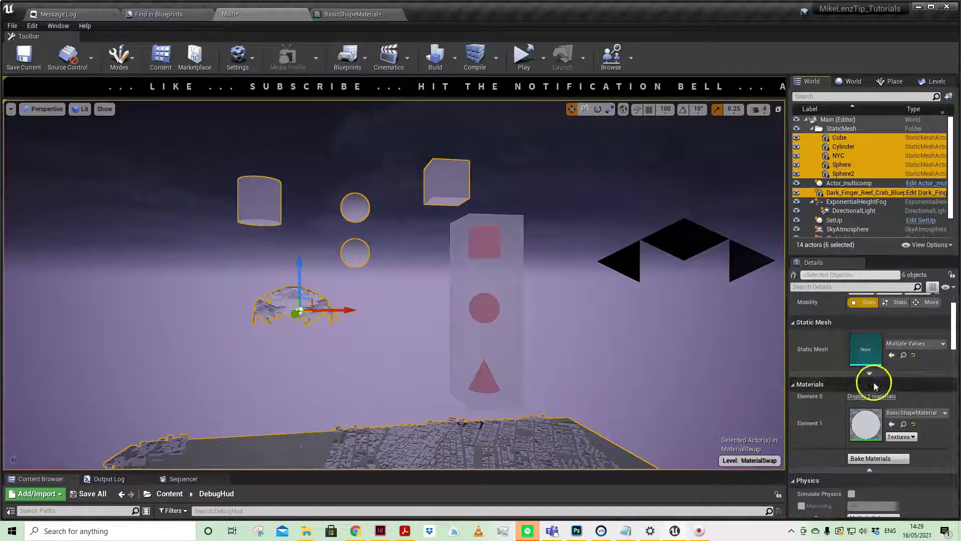
Expand the Element 0 materials of the selected meshes and replace BasicShapeMaterial with BasicAsset03 on both Element 0 and Element 1.
click(873, 398)
scroll(928, 388, down, 2)
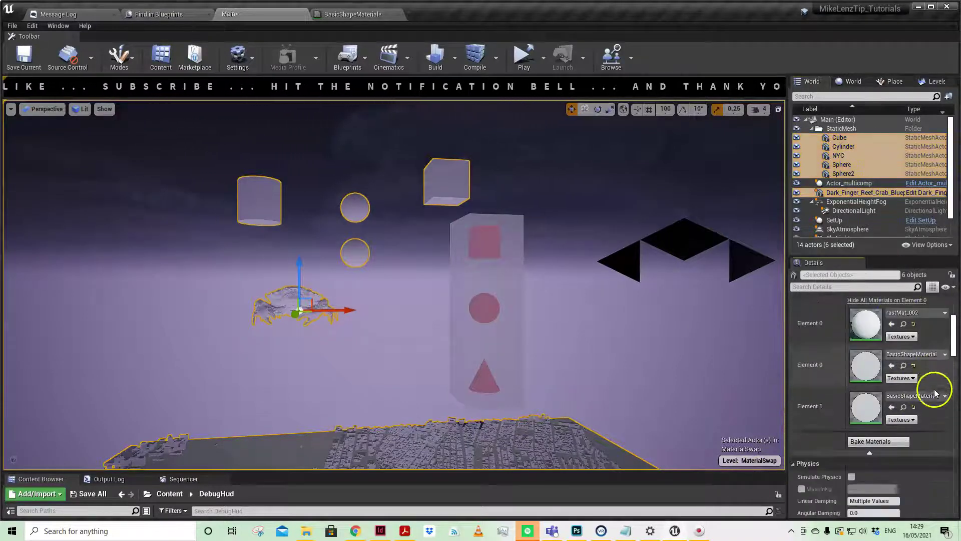
scroll(928, 400, up, 1)
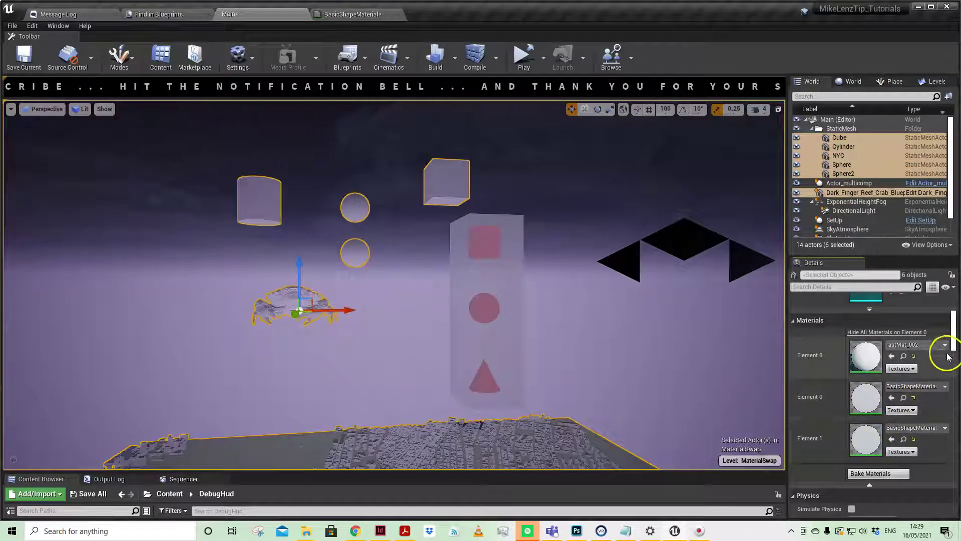
click(920, 388)
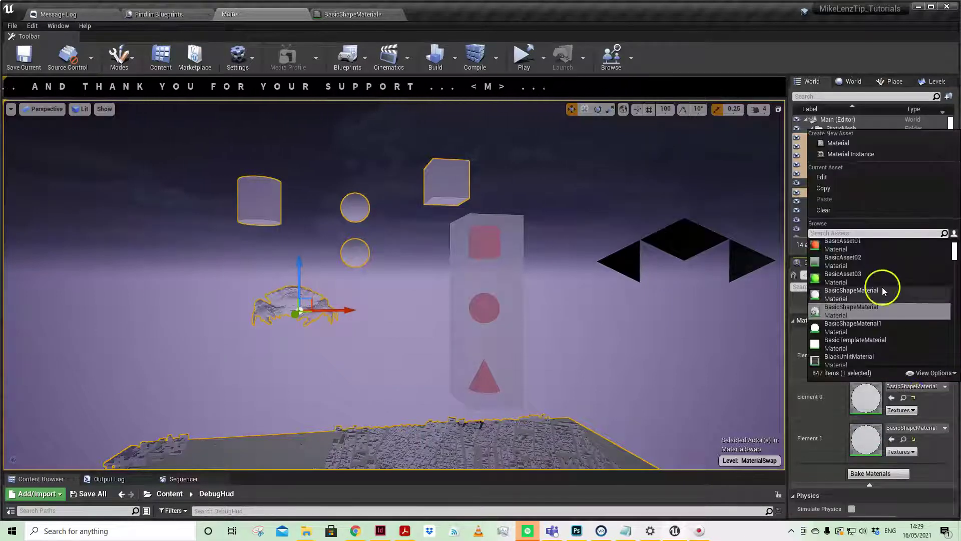
click(837, 277)
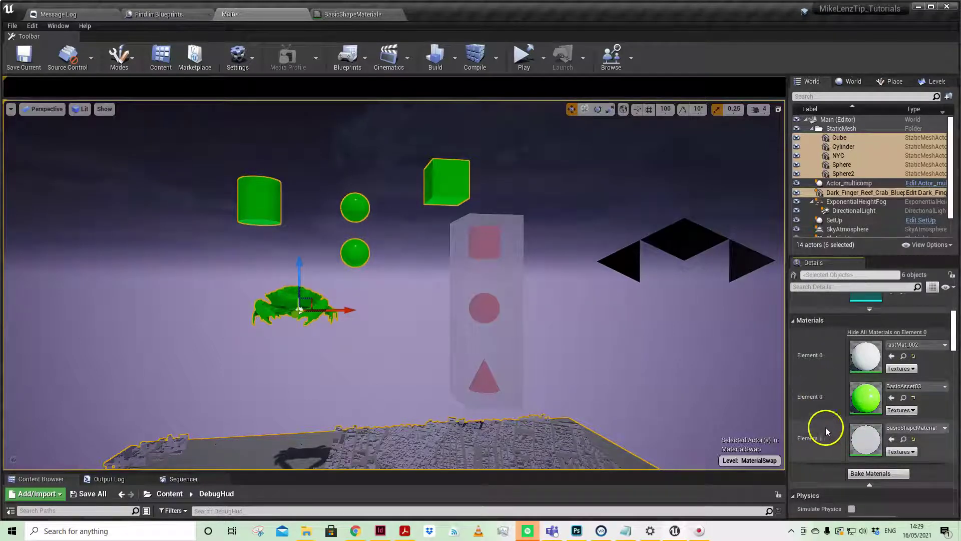
click(914, 430)
click(843, 337)
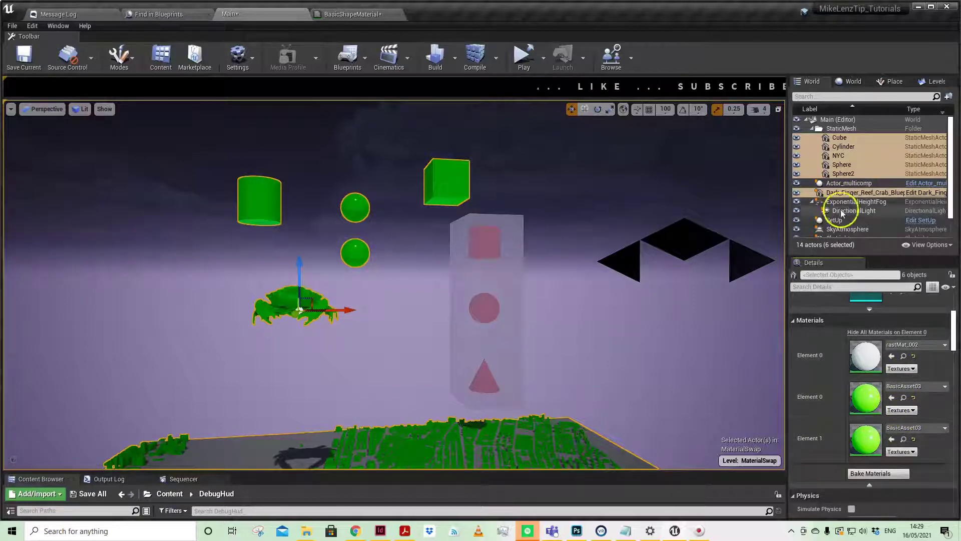
Select only the NYC mesh, examine its material elements, and inspect its material slots in the static mesh editor.
click(636, 300)
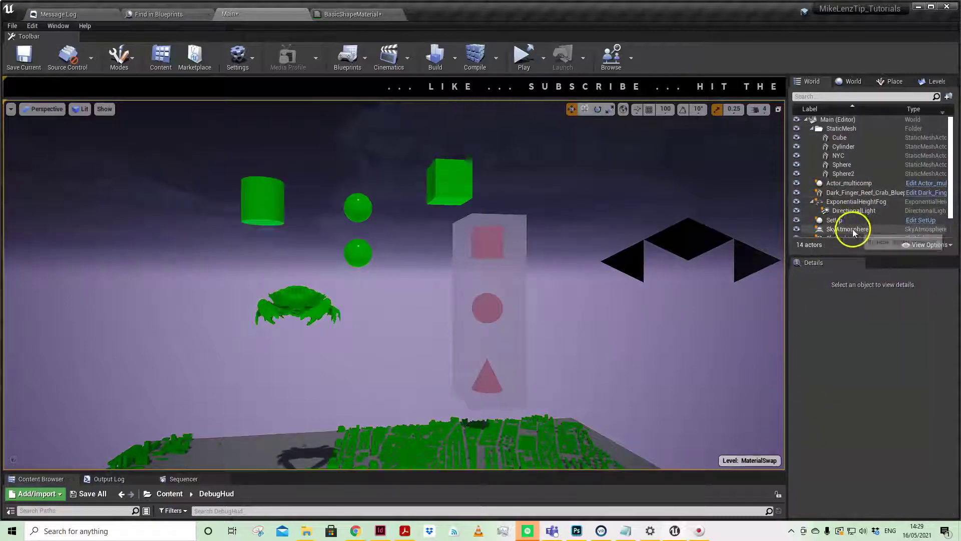
click(499, 436)
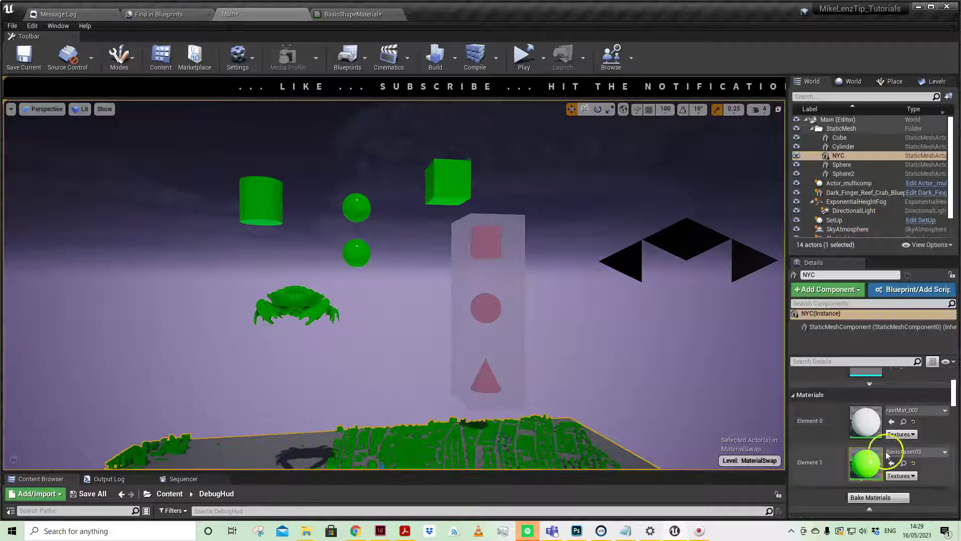
scroll(886, 455, up, 2)
double_click(866, 422)
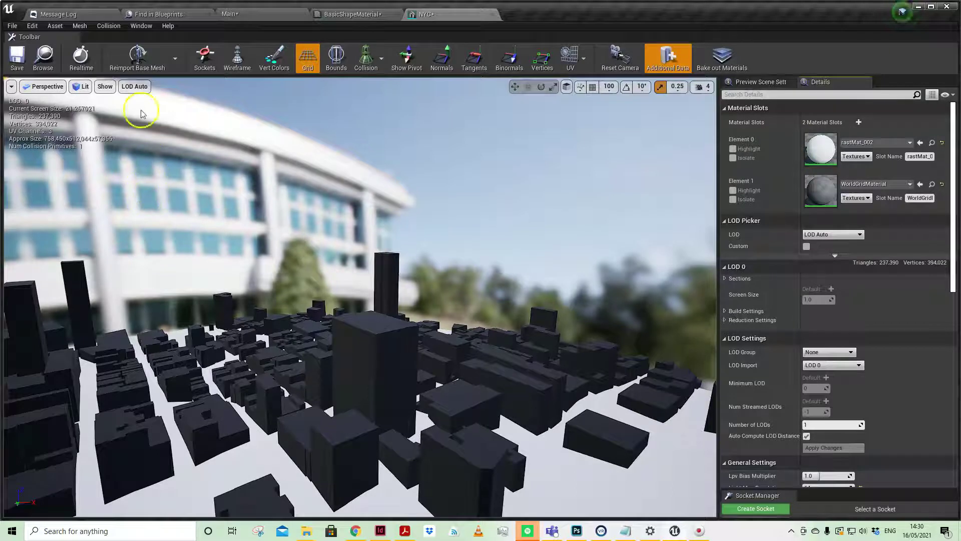
click(945, 7)
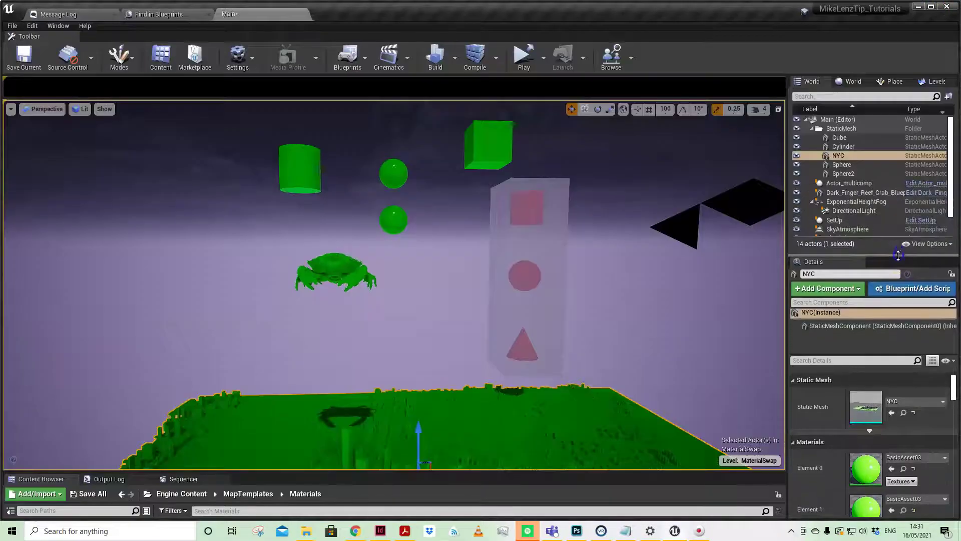
Select the five StaticMesh folder meshes from Cube to Sphere2 and try setting their Element 0 material to BasicAsset01.
click(844, 137)
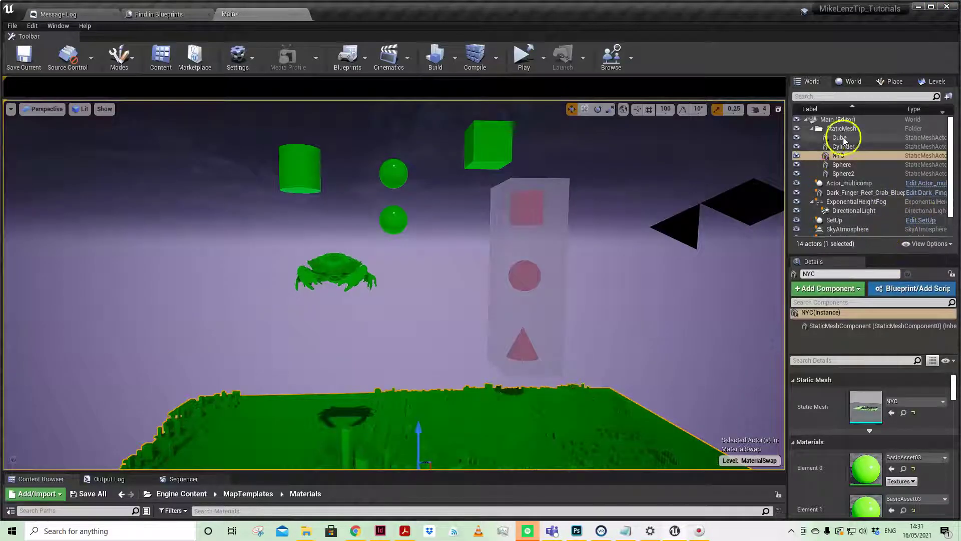
shift+click(853, 174)
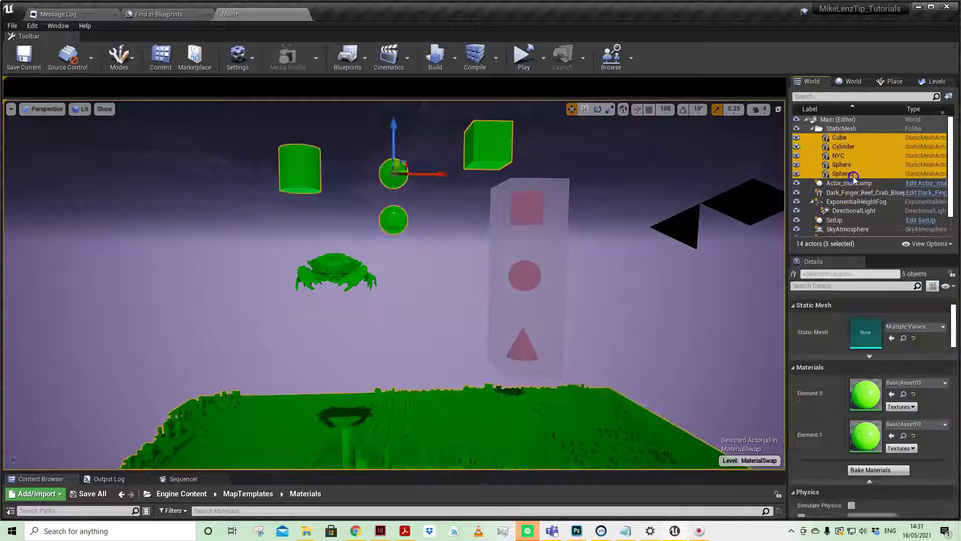
click(904, 383)
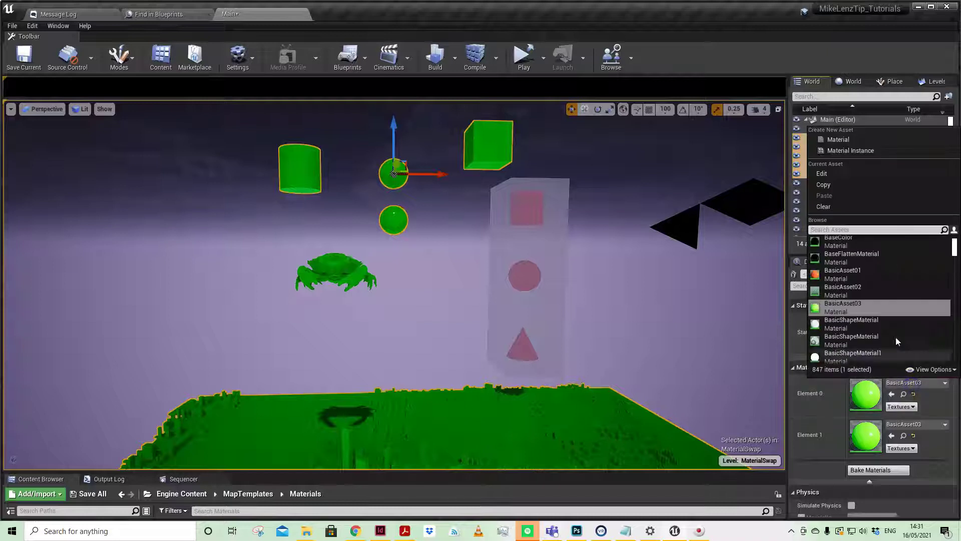
click(849, 279)
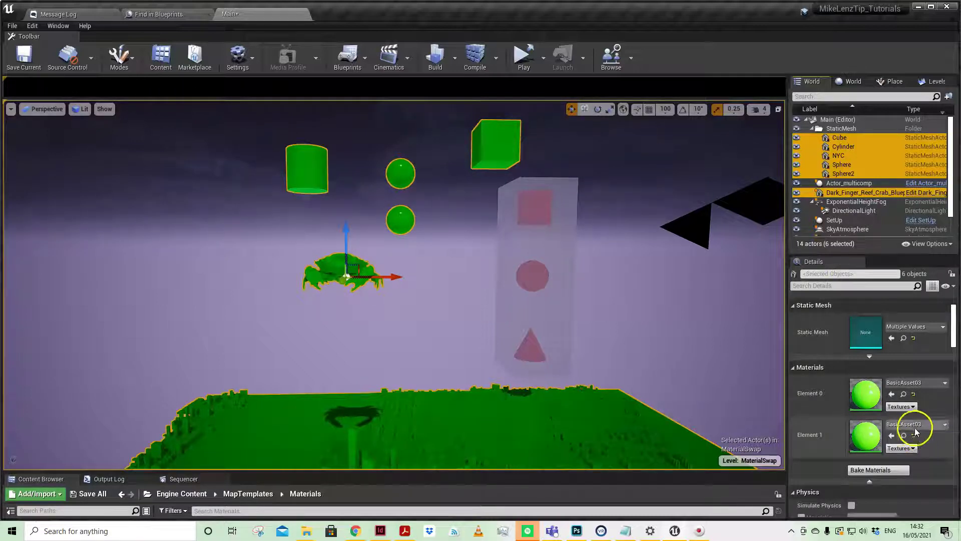
Set the Element 0 material to BasicAsset01 on the six selected meshes, including the crab.
click(912, 383)
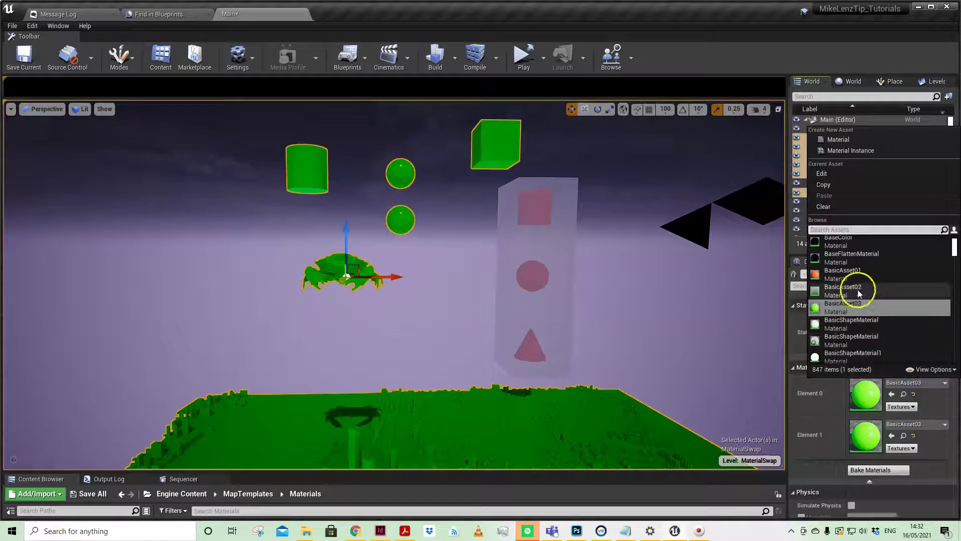
click(830, 272)
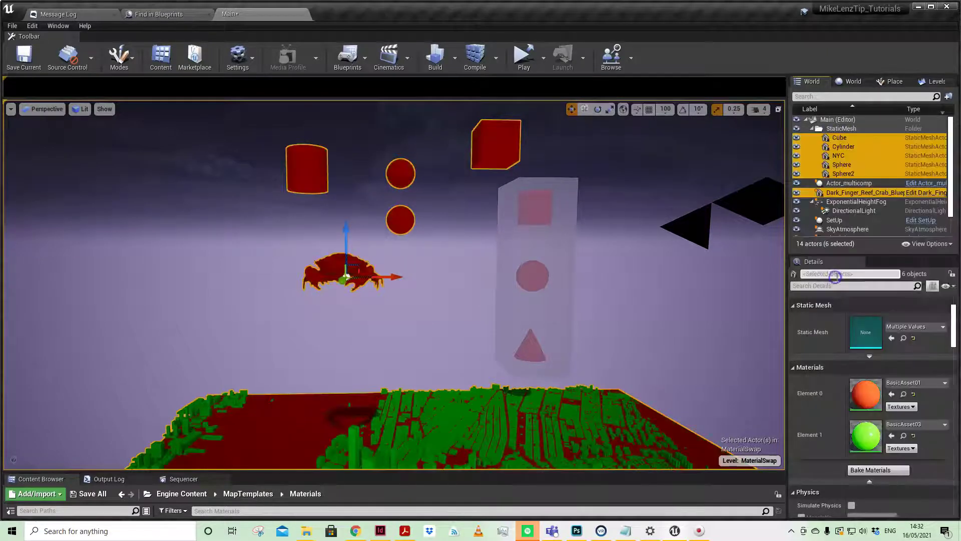